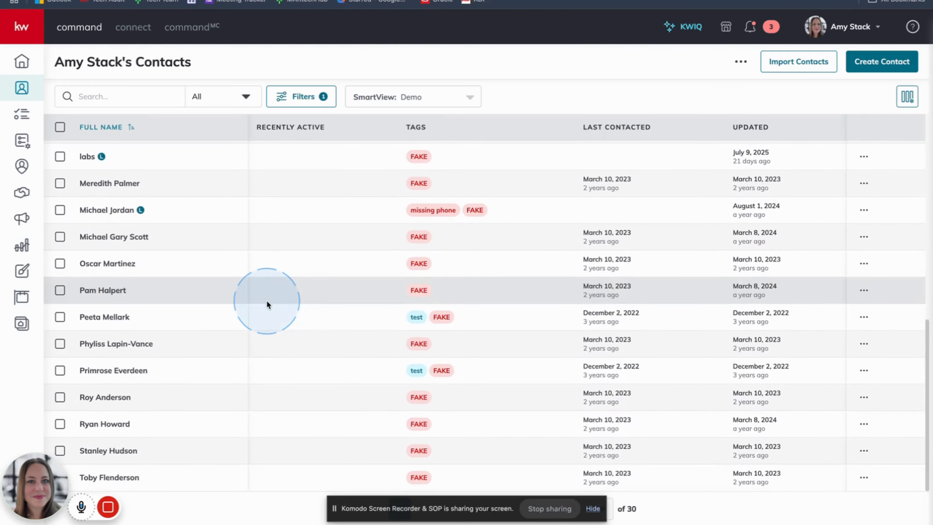
- Keep the contacts list at 500 records per page and look through the listed contacts
{"action": "left_click_drag", "start_coordinate": [334, 510], "coordinate": [535, 1]}
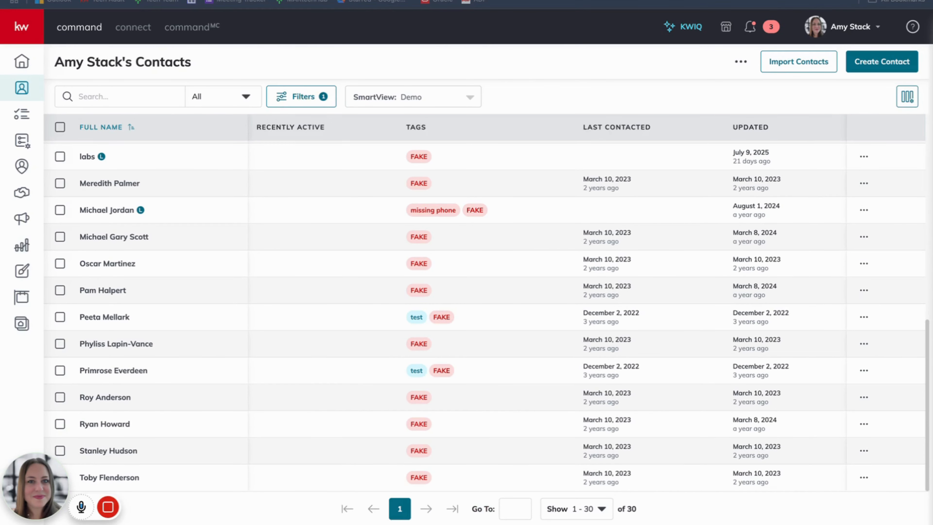
{"action": "left_click", "coordinate": [568, 514]}
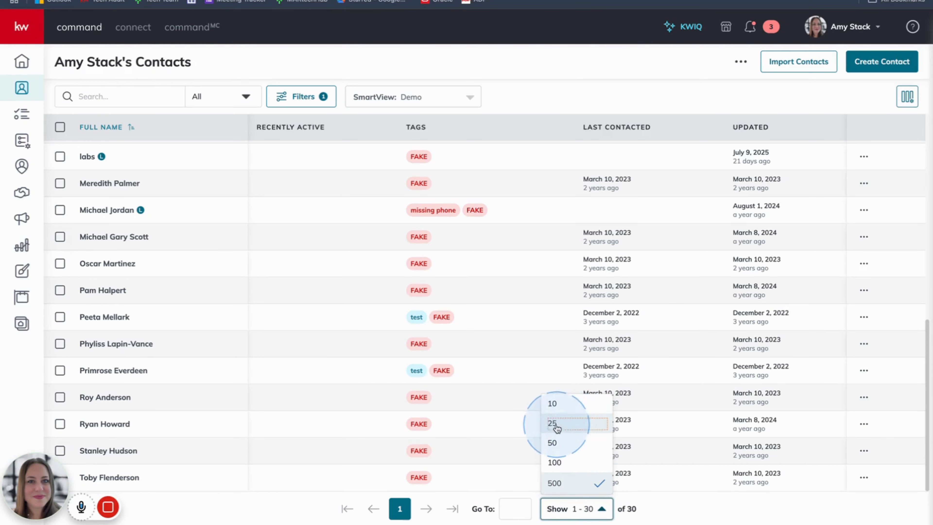
{"action": "left_click", "coordinate": [555, 483]}
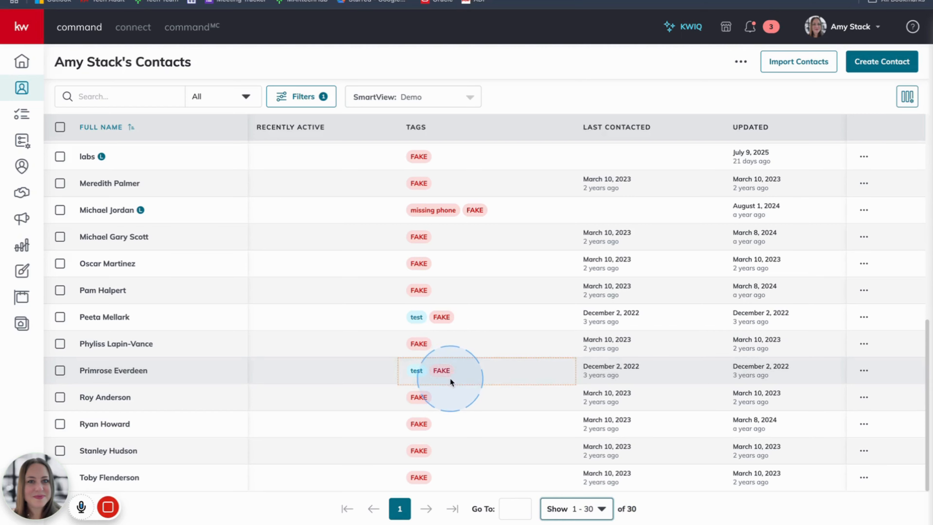
{"action": "scroll", "coordinate": [452, 377], "scroll_direction": "up", "scroll_amount": 10}
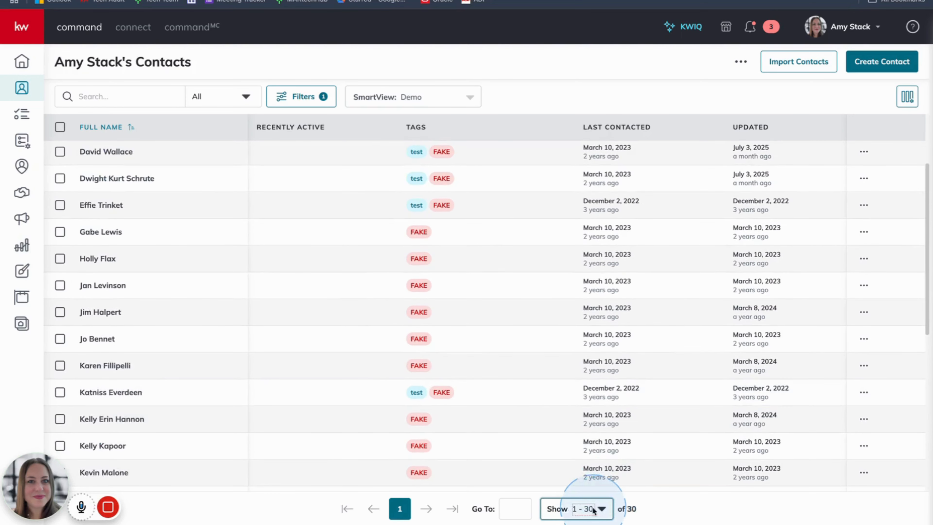
{"action": "scroll", "coordinate": [448, 410], "scroll_direction": "down", "scroll_amount": 10}
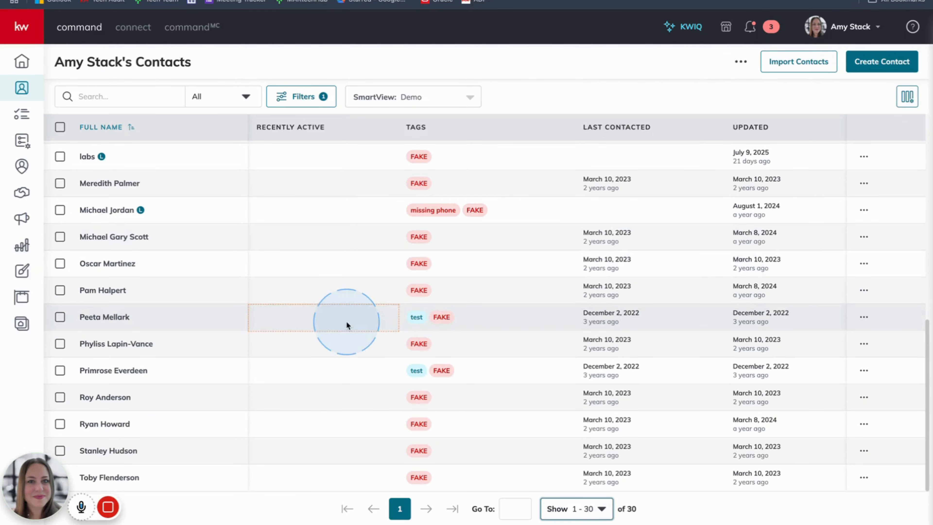
{"action": "scroll", "coordinate": [323, 368], "scroll_direction": "up", "scroll_amount": 5}
{"action": "scroll", "coordinate": [323, 385], "scroll_direction": "down", "scroll_amount": 5}
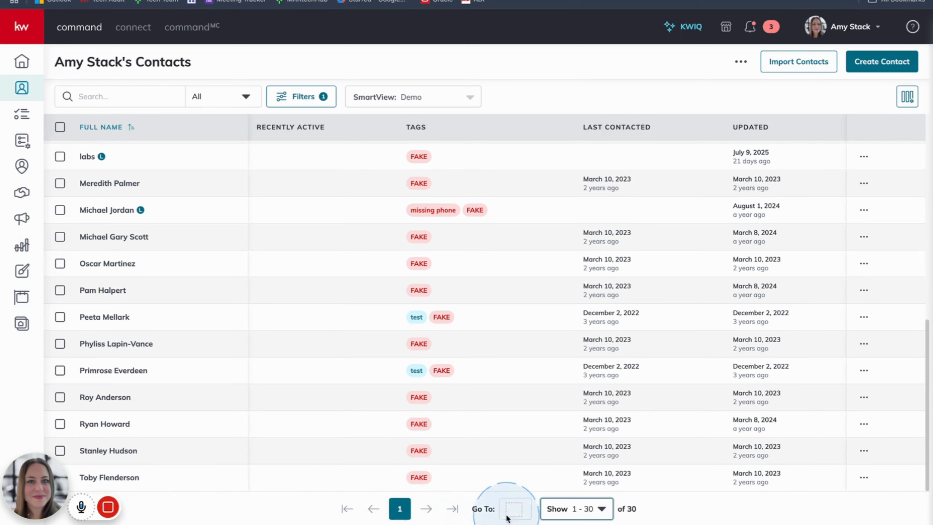
- Show 10 contacts per page and page back and forth through the list, finishing on the last page
{"action": "left_click", "coordinate": [575, 516]}
{"action": "left_click", "coordinate": [566, 403]}
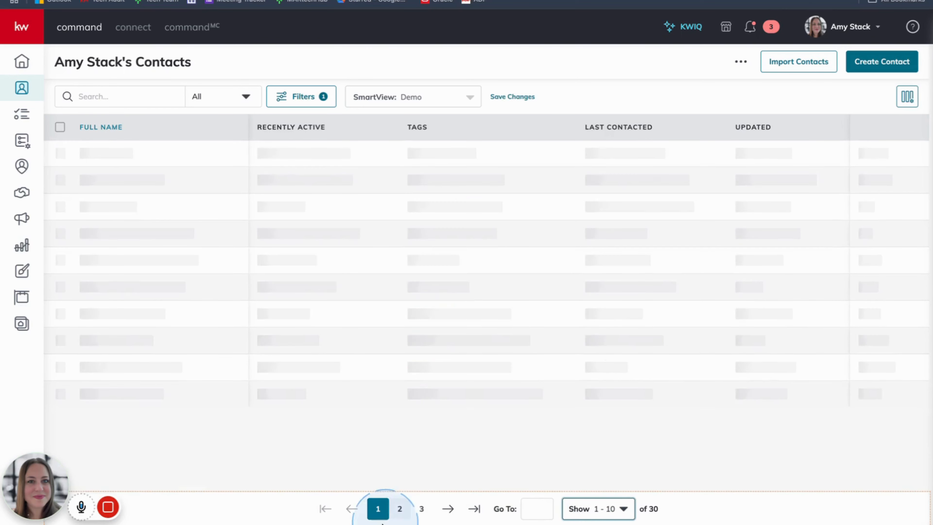
{"action": "left_click", "coordinate": [400, 511]}
{"action": "left_click", "coordinate": [418, 509]}
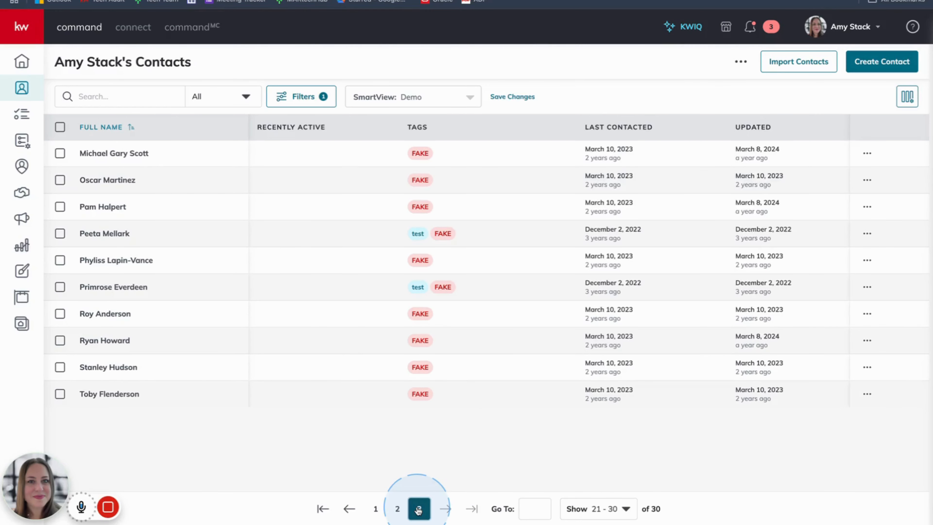
{"action": "left_click", "coordinate": [350, 511]}
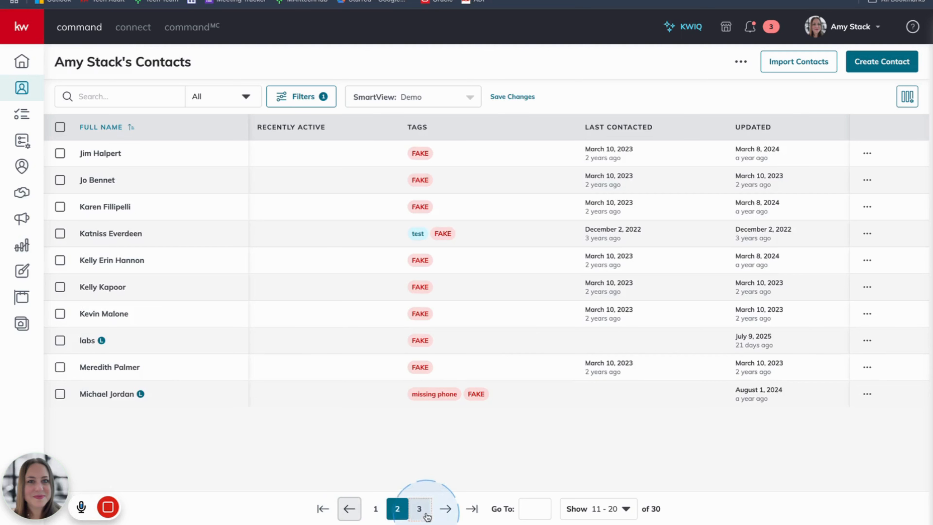
{"action": "left_click", "coordinate": [445, 511]}
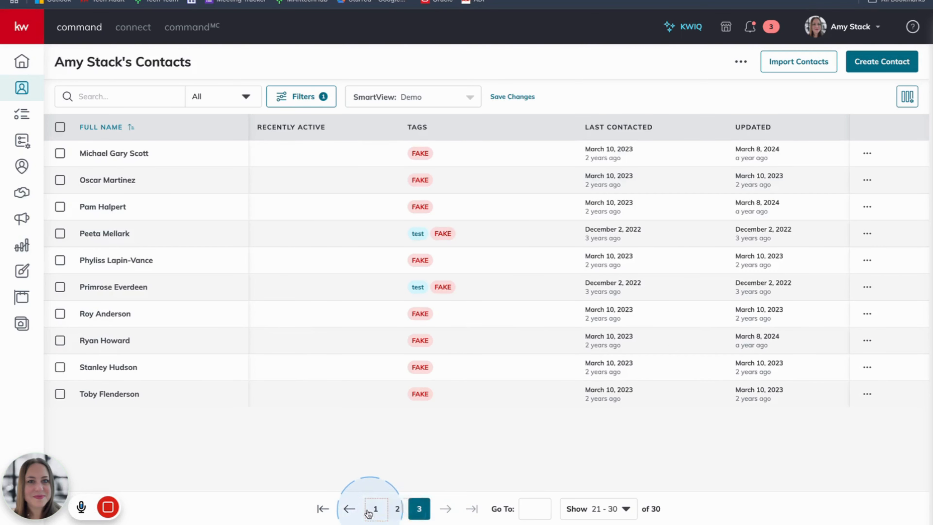
{"action": "left_click", "coordinate": [318, 509]}
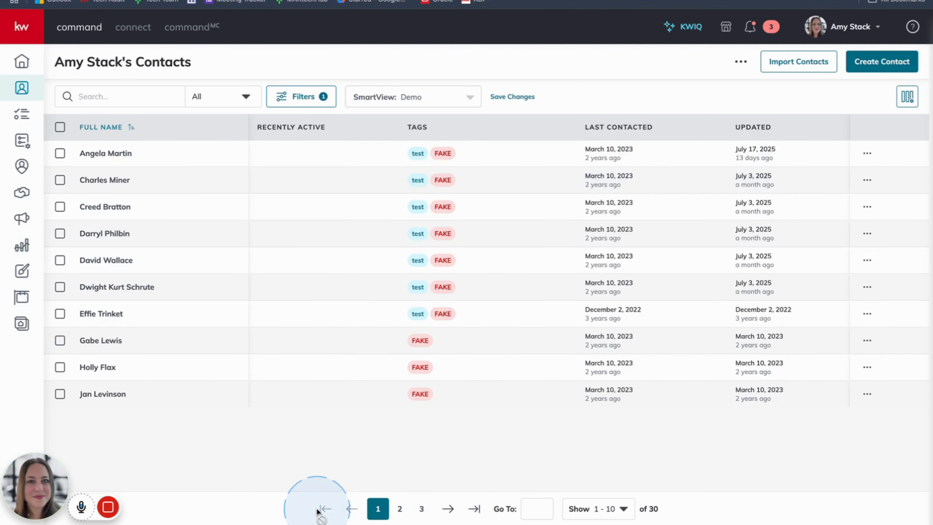
{"action": "left_click", "coordinate": [474, 509]}
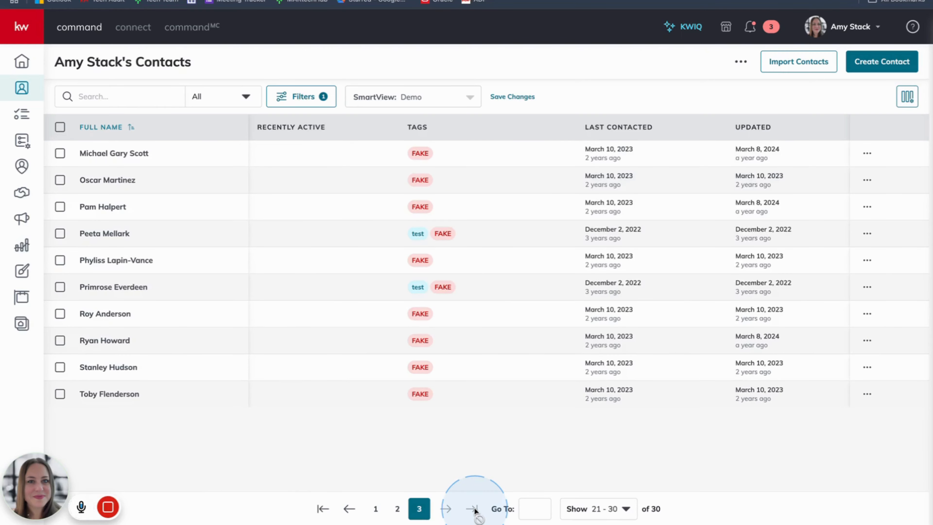
- Return the list to 500 contacts per page and review it from end to end
{"action": "left_click", "coordinate": [609, 508]}
{"action": "left_click", "coordinate": [587, 485]}
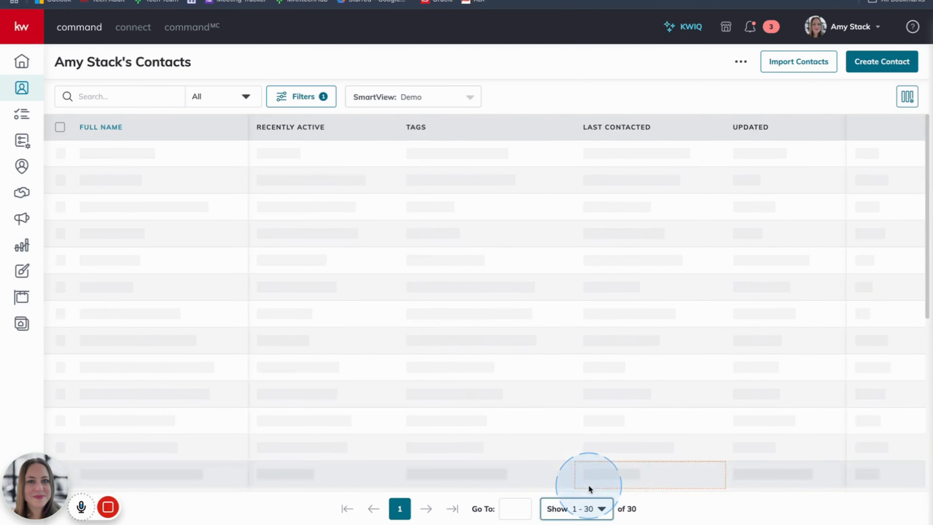
{"action": "scroll", "coordinate": [397, 358], "scroll_direction": "down", "scroll_amount": 12}
{"action": "scroll", "coordinate": [396, 357], "scroll_direction": "up", "scroll_amount": 12}
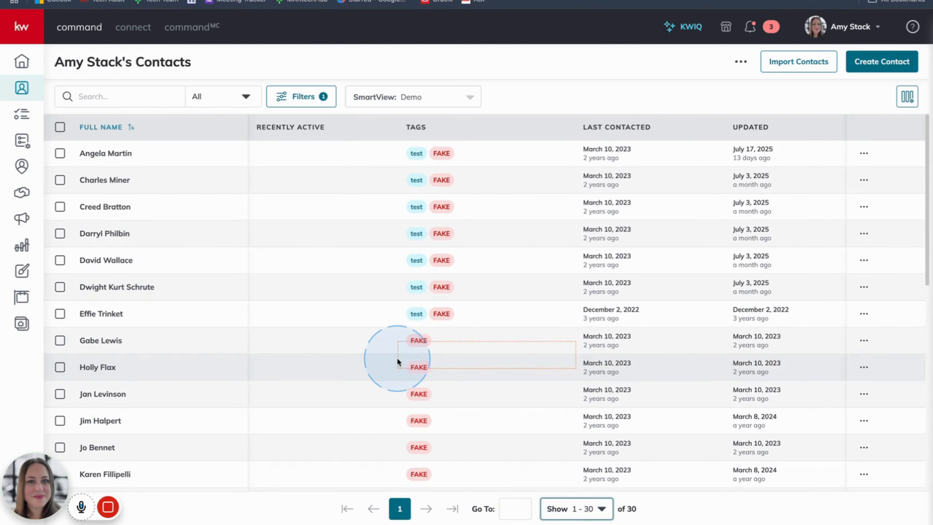
{"action": "scroll", "coordinate": [396, 358], "scroll_direction": "down", "scroll_amount": 1}
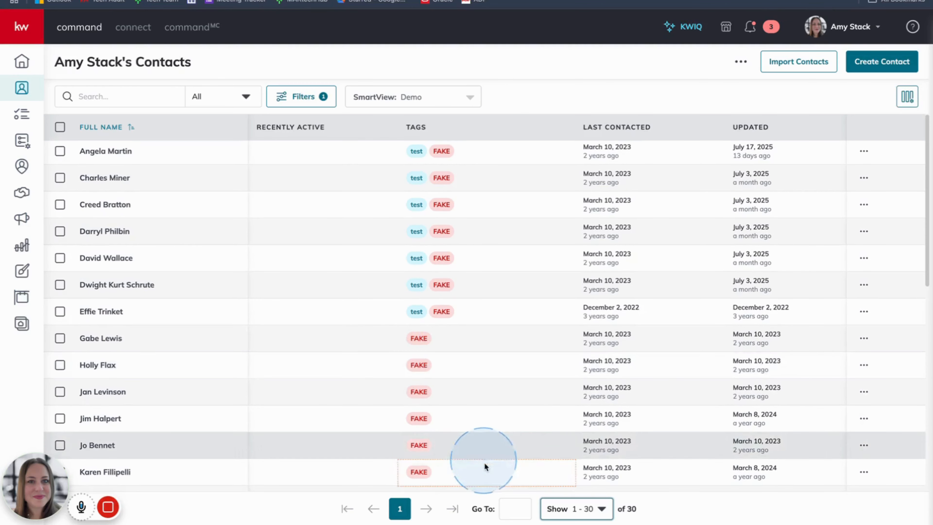
- Show 10 contacts per page and go directly to page 2
{"action": "left_click", "coordinate": [601, 508]}
{"action": "left_click", "coordinate": [567, 404]}
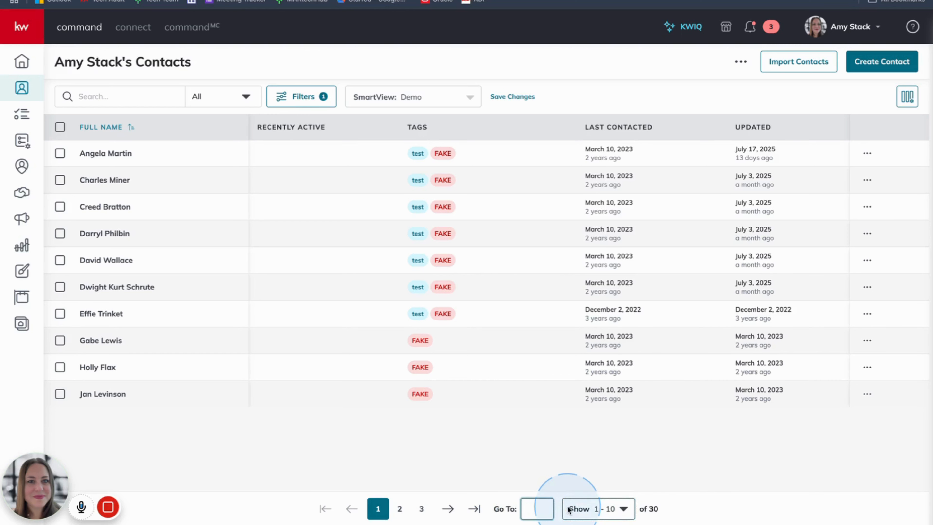
{"action": "key", "text": "Return"}
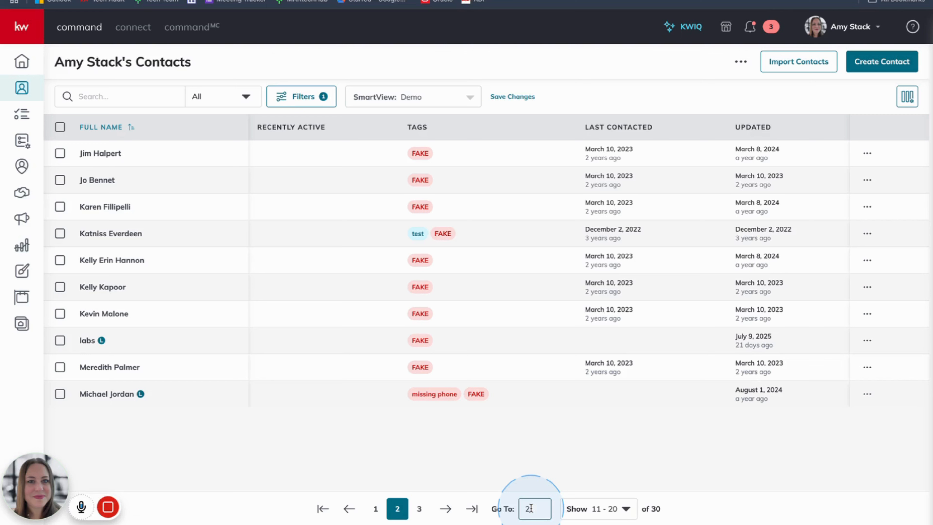
- Show 500 contacts per page and select every contact in the list
{"action": "left_click", "coordinate": [579, 511]}
{"action": "left_click", "coordinate": [577, 483]}
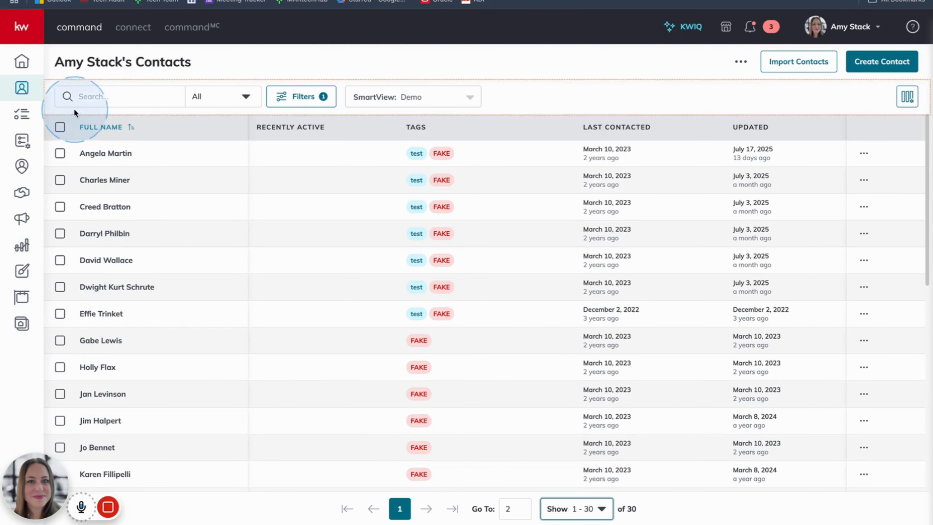
{"action": "left_click", "coordinate": [60, 153]}
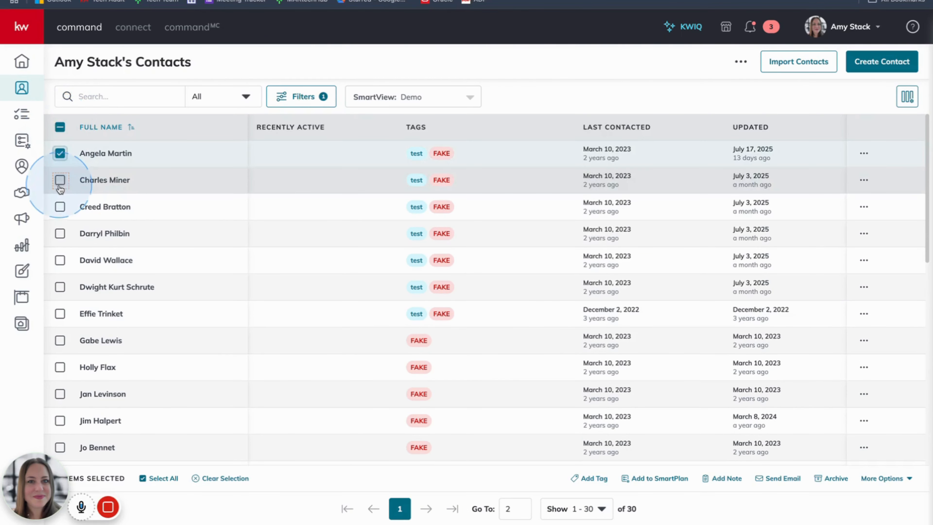
{"action": "left_click", "coordinate": [60, 179]}
{"action": "left_click", "coordinate": [60, 127]}
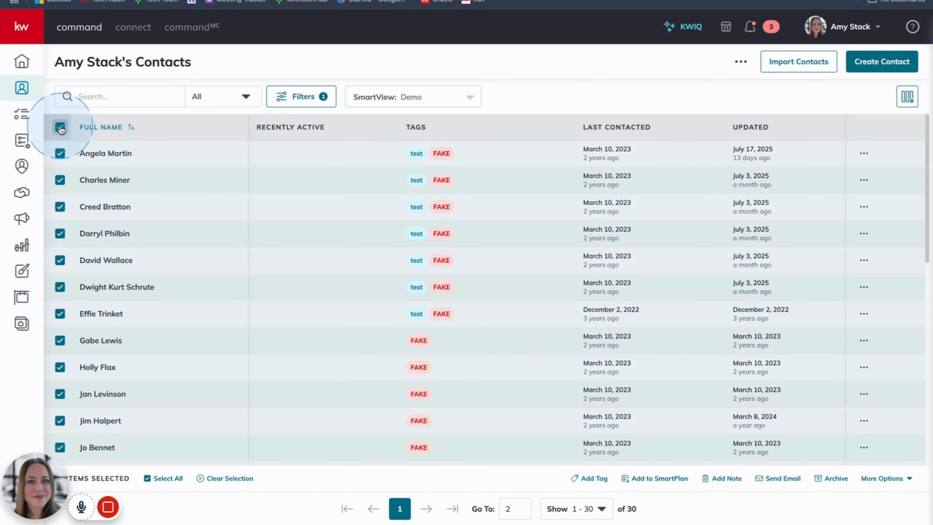
{"action": "left_click", "coordinate": [149, 95]}
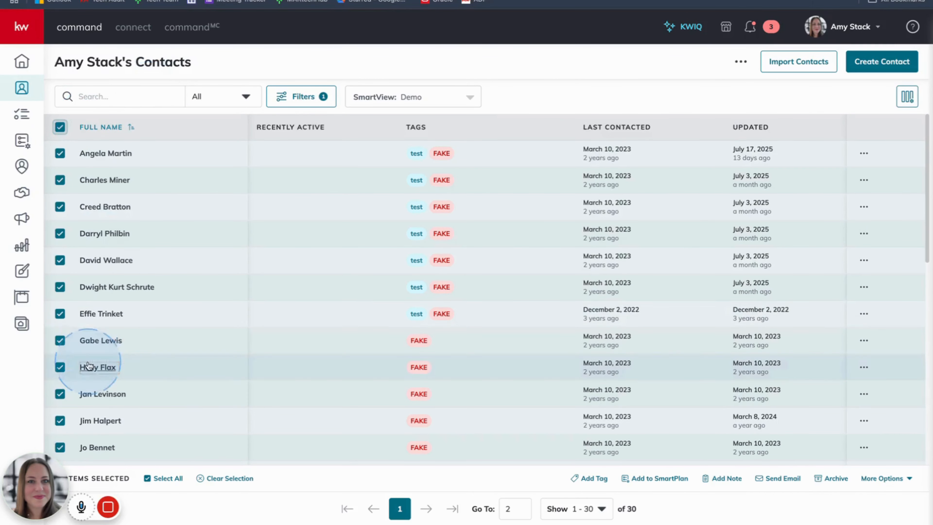
{"action": "left_click", "coordinate": [84, 341]}
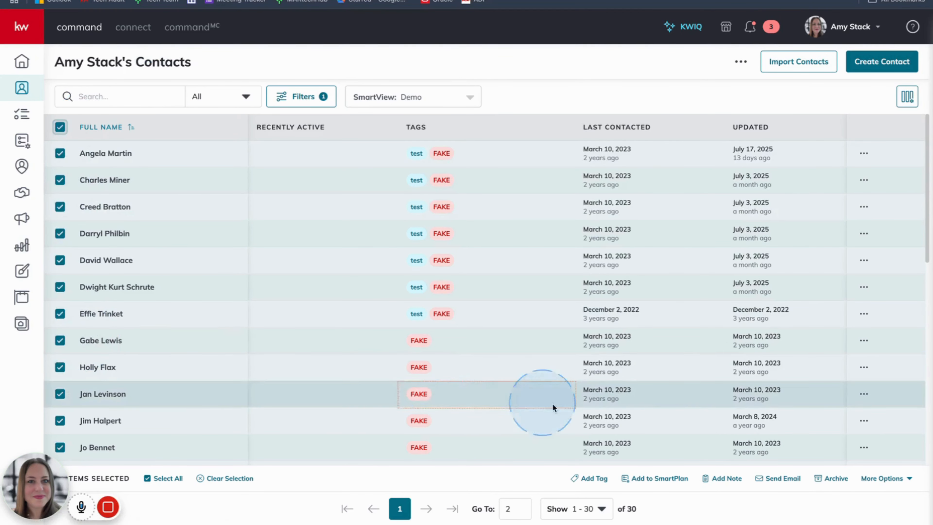
{"action": "left_click", "coordinate": [604, 452]}
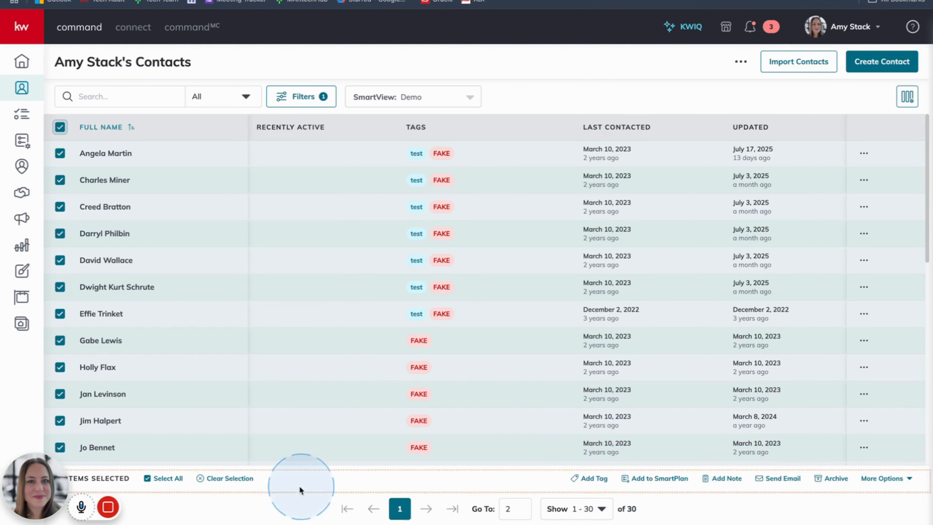
- Clear the selection, mark a single contact and extend the selection to all contacts
{"action": "left_click", "coordinate": [223, 479]}
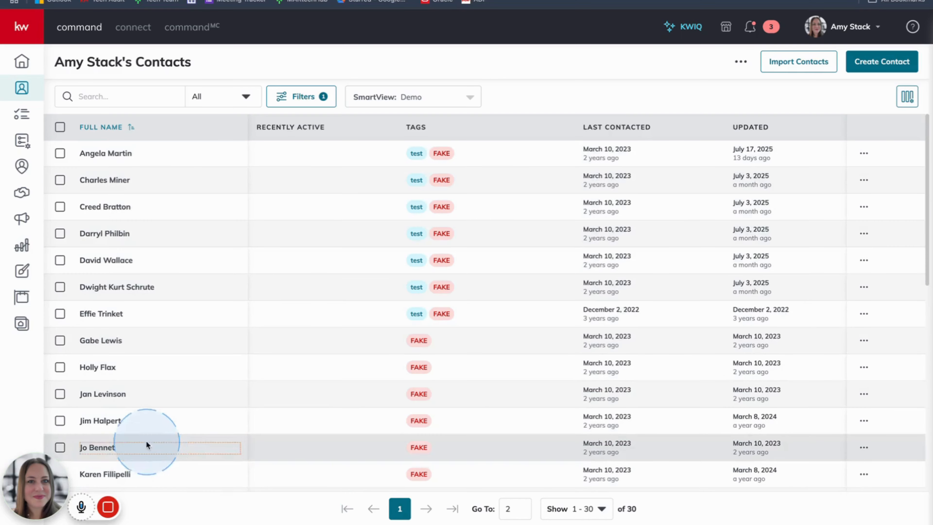
{"action": "left_click", "coordinate": [99, 420]}
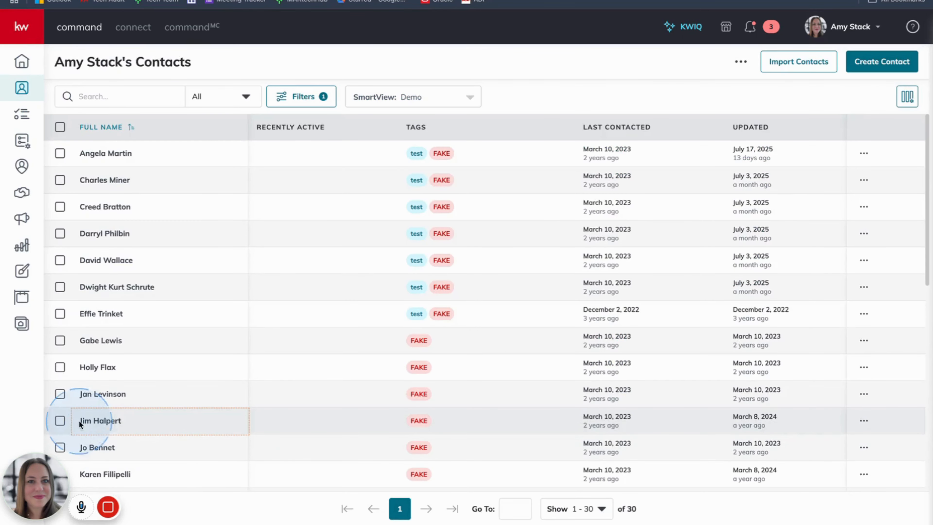
{"action": "left_click", "coordinate": [60, 421]}
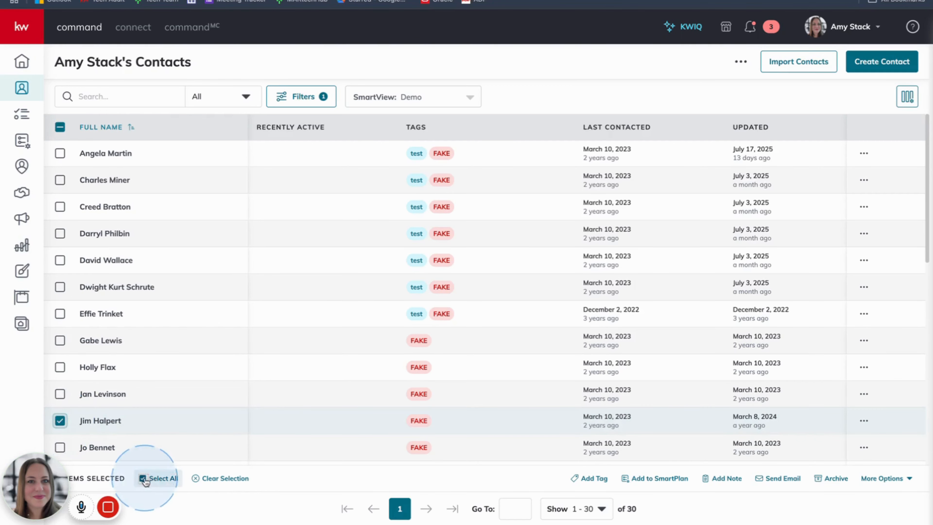
{"action": "left_click", "coordinate": [162, 478]}
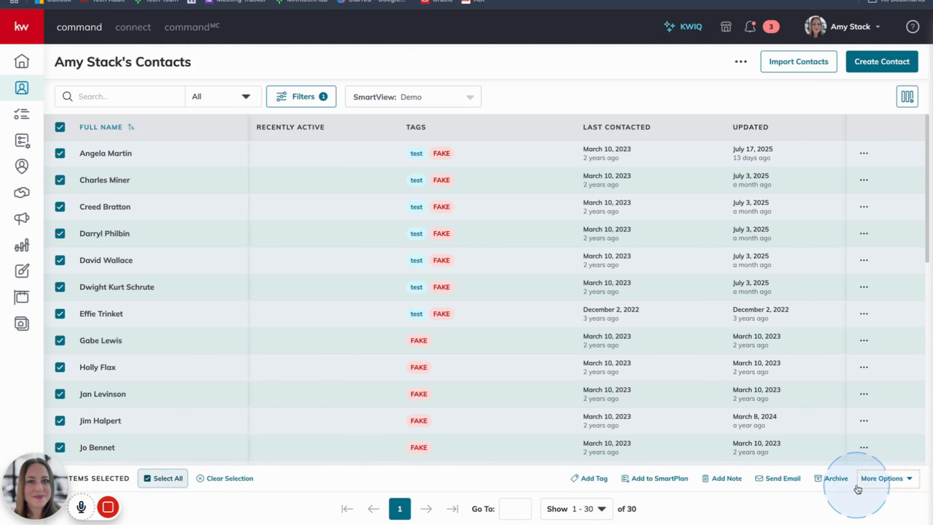
- Examine the additional bulk actions offered for the selected contacts and deselect all contacts
{"action": "left_click", "coordinate": [893, 482]}
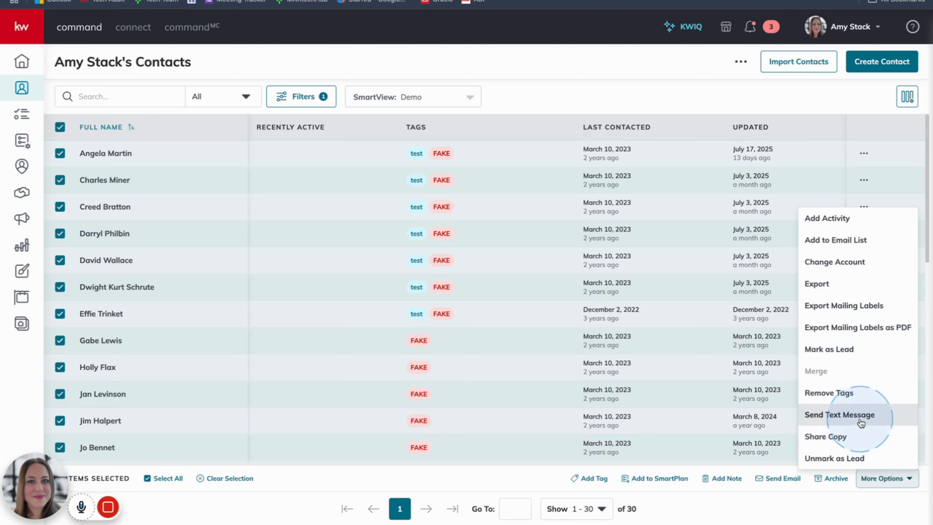
{"action": "left_click", "coordinate": [770, 512]}
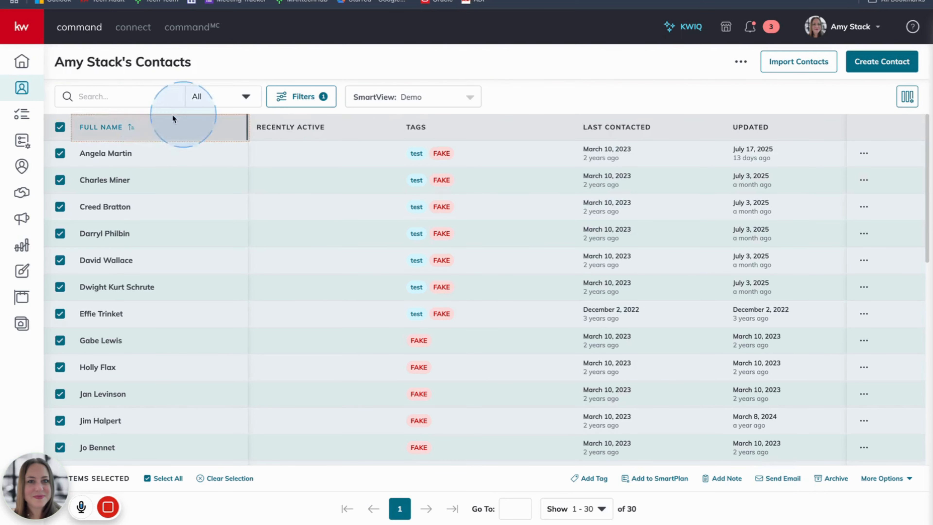
{"action": "left_click", "coordinate": [59, 127]}
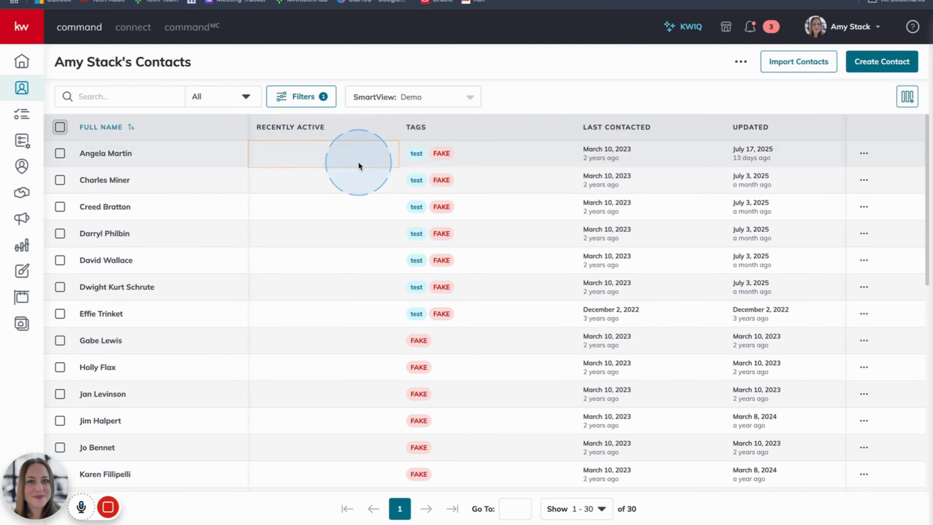
- Reorder the table columns so Recently Active comes last and Updated comes before Last Contacted
{"action": "scroll", "coordinate": [321, 194], "scroll_direction": "down", "scroll_amount": 3}
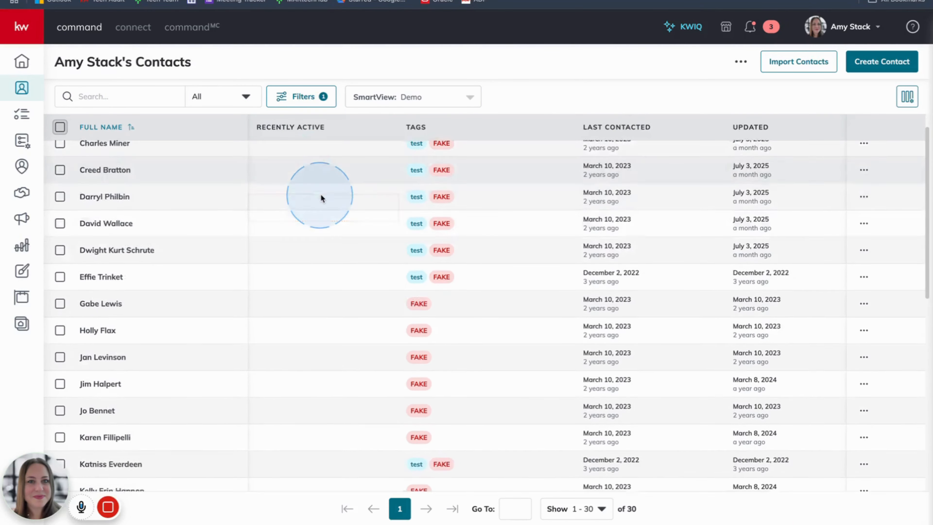
{"action": "scroll", "coordinate": [322, 194], "scroll_direction": "up", "scroll_amount": 2}
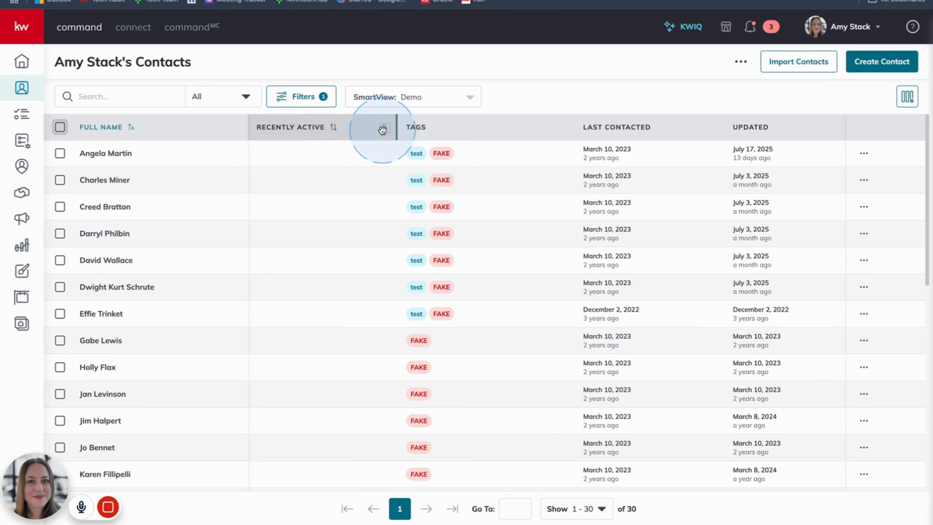
{"action": "left_click_drag", "start_coordinate": [384, 129], "coordinate": [820, 156]}
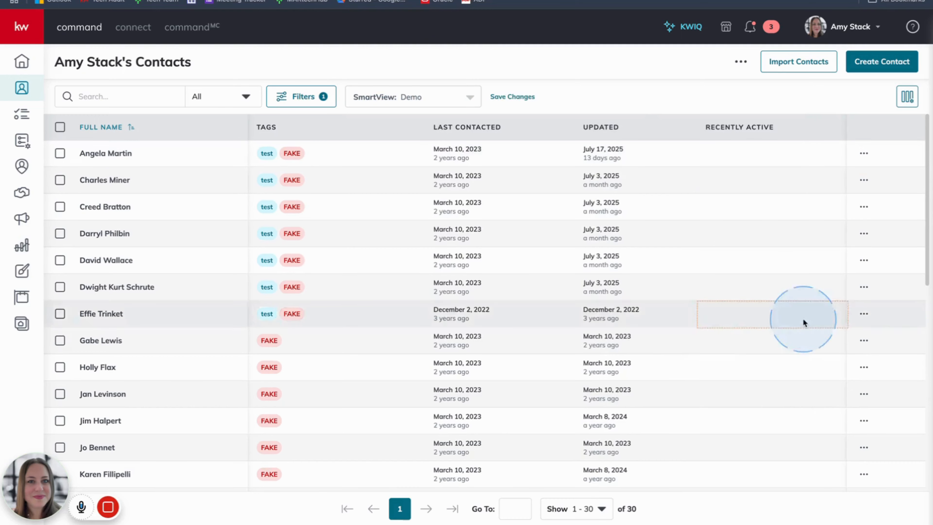
{"action": "left_click_drag", "start_coordinate": [686, 127], "coordinate": [513, 140]}
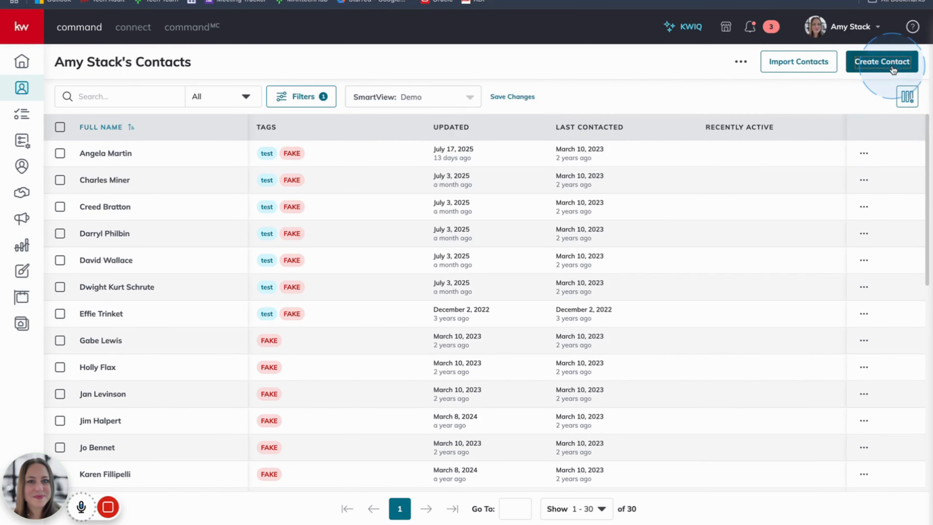
- Replace the Recently Active column with Birthday and Mailing Address columns, placing Mailing Address before Birthday
{"action": "left_click", "coordinate": [908, 97]}
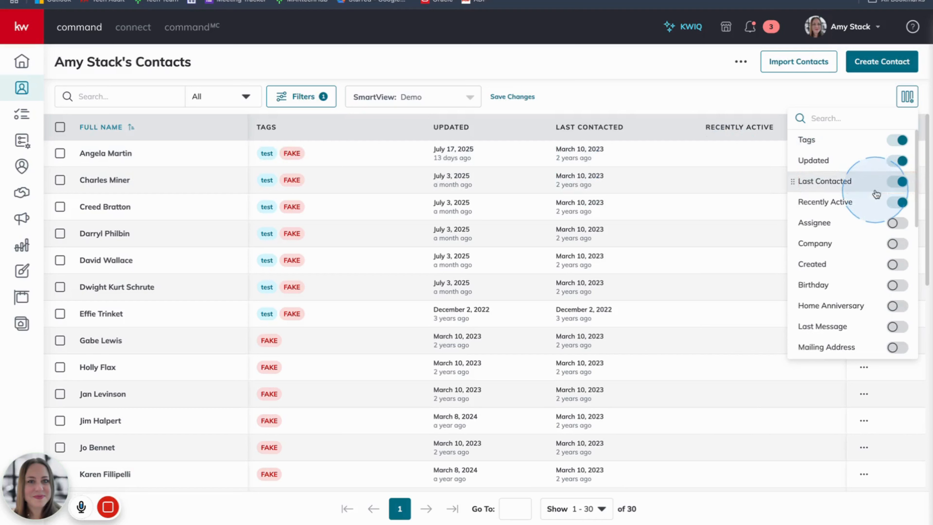
{"action": "left_click", "coordinate": [888, 204]}
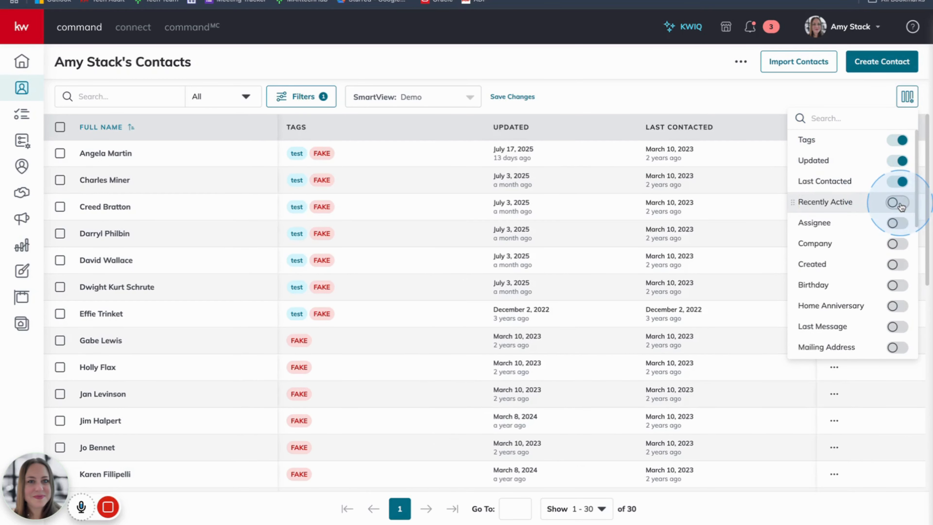
{"action": "left_click", "coordinate": [896, 286]}
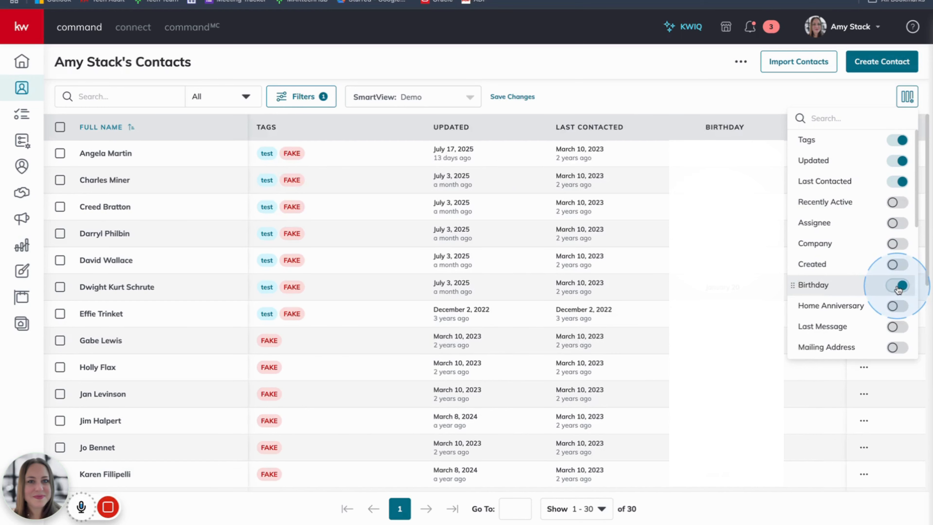
{"action": "left_click", "coordinate": [895, 349]}
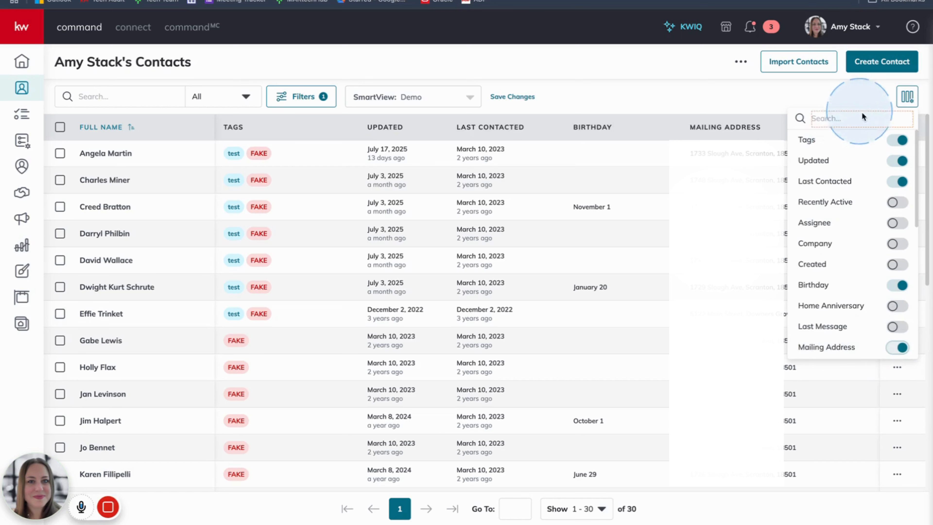
{"action": "scroll", "coordinate": [877, 228], "scroll_direction": "down", "scroll_amount": 10}
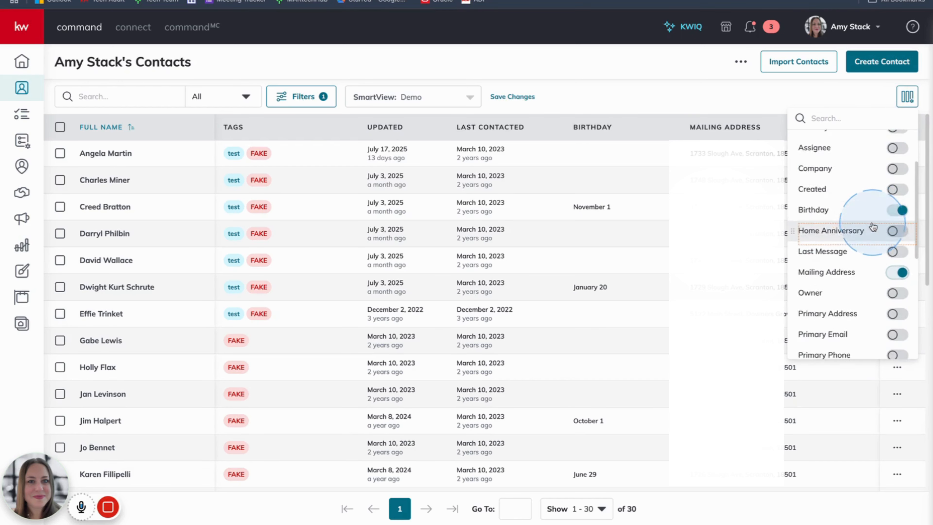
{"action": "scroll", "coordinate": [871, 229], "scroll_direction": "up", "scroll_amount": 10}
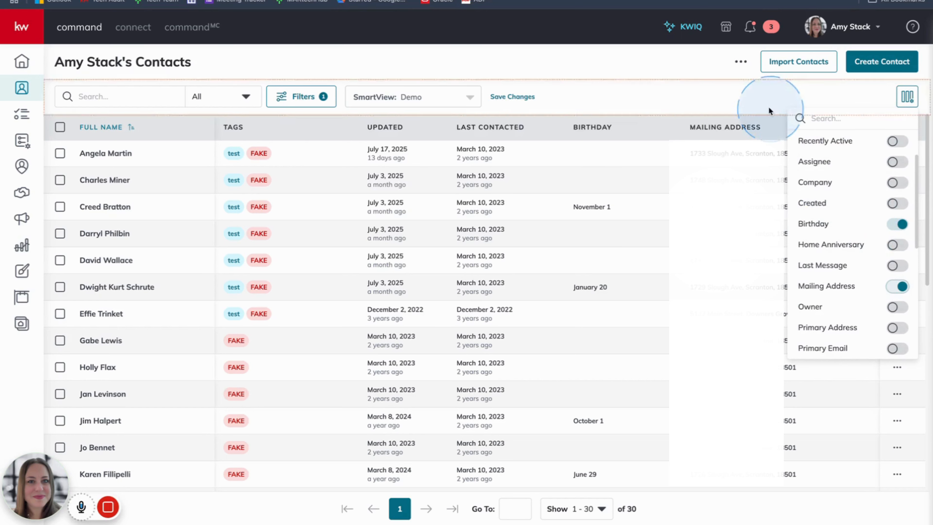
{"action": "left_click", "coordinate": [760, 99]}
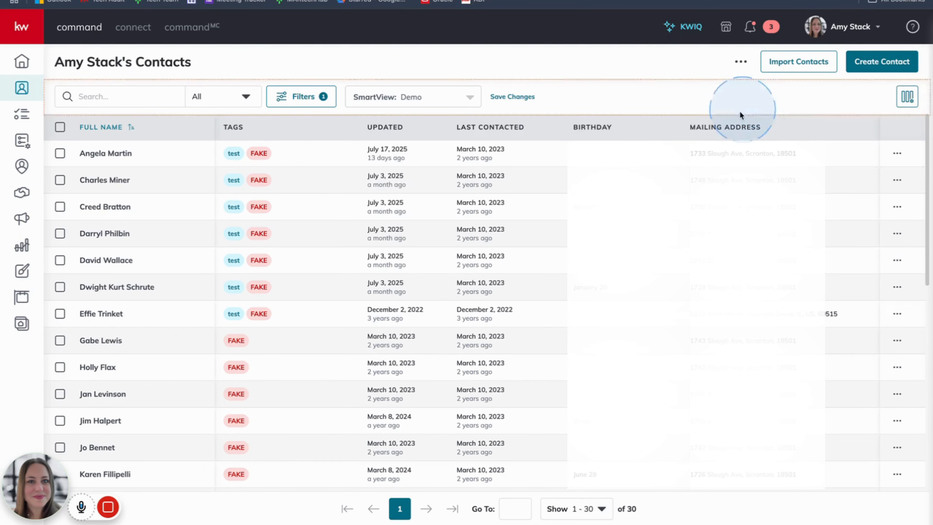
{"action": "left_click_drag", "start_coordinate": [649, 142], "coordinate": [364, 129]}
{"action": "mouse_move", "coordinate": [837, 135]}
{"action": "left_mouse_down"}
{"action": "mouse_move", "coordinate": [872, 127]}
{"action": "mouse_move", "coordinate": [525, 125]}
{"action": "mouse_move", "coordinate": [470, 138]}
{"action": "mouse_move", "coordinate": [840, 119]}
{"action": "left_mouse_up"}
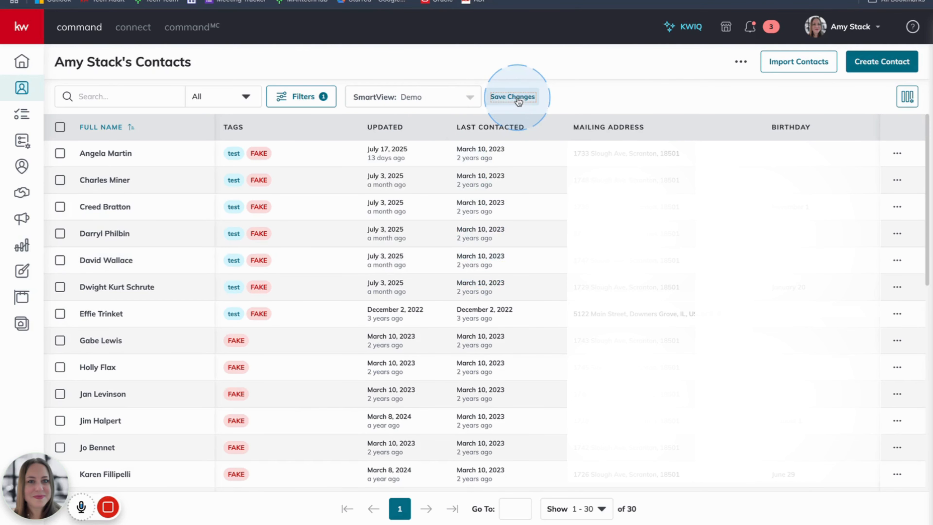
- Examine the available SmartViews and their create and manage options, keeping the Demo view
{"action": "left_click", "coordinate": [471, 98]}
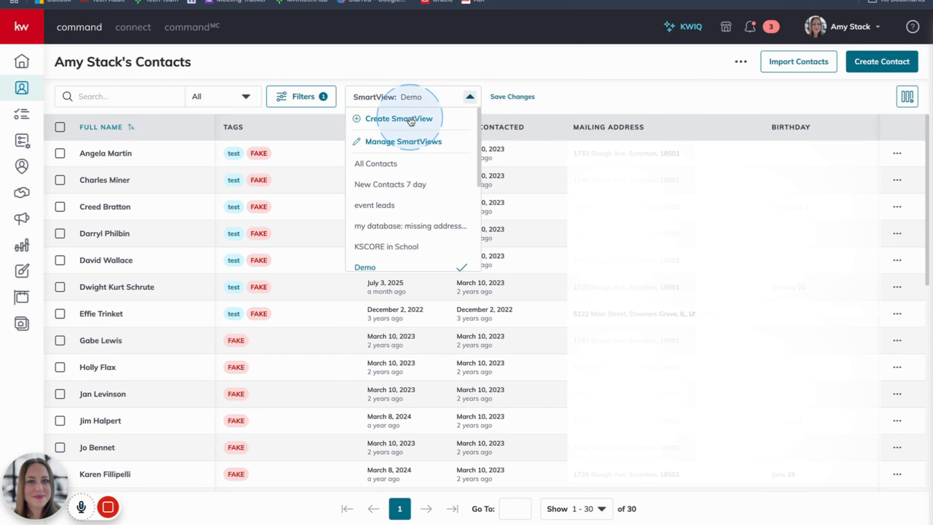
{"action": "scroll", "coordinate": [437, 202], "scroll_direction": "down", "scroll_amount": 1}
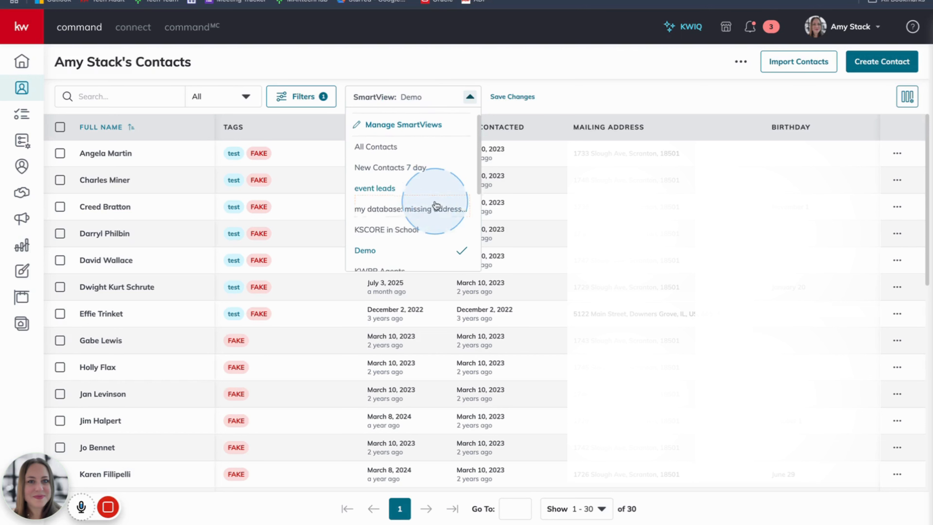
{"action": "left_click", "coordinate": [626, 94]}
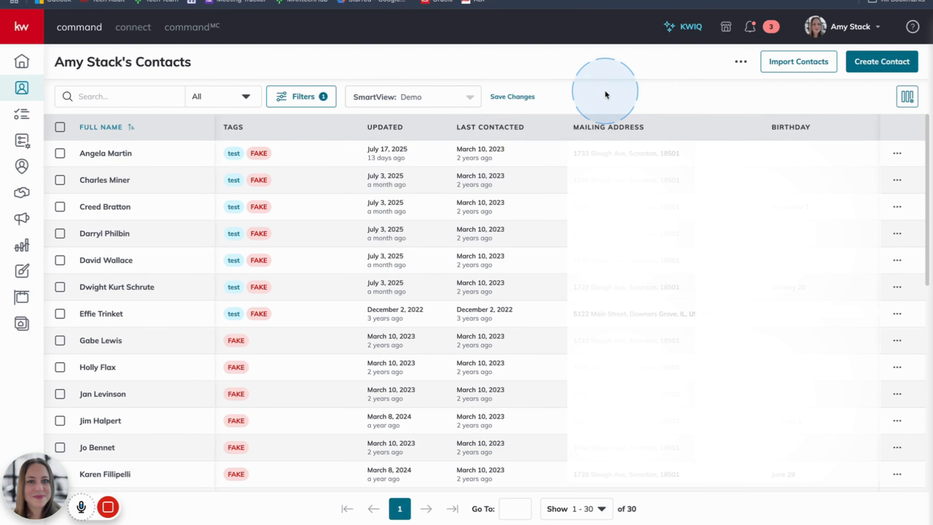
- Switch to the MC0655 Coaching Team A account and locate the team's Lead Pool
{"action": "left_click", "coordinate": [839, 28]}
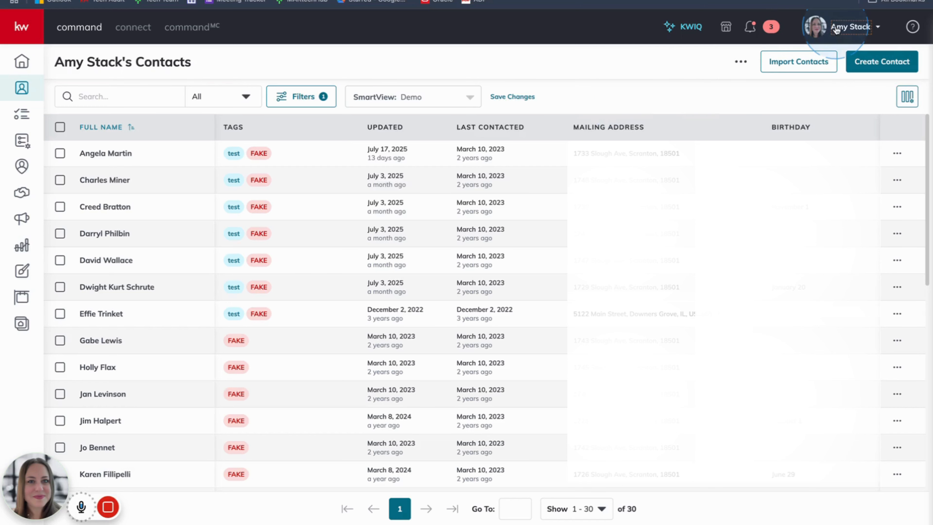
{"action": "left_click", "coordinate": [783, 157]}
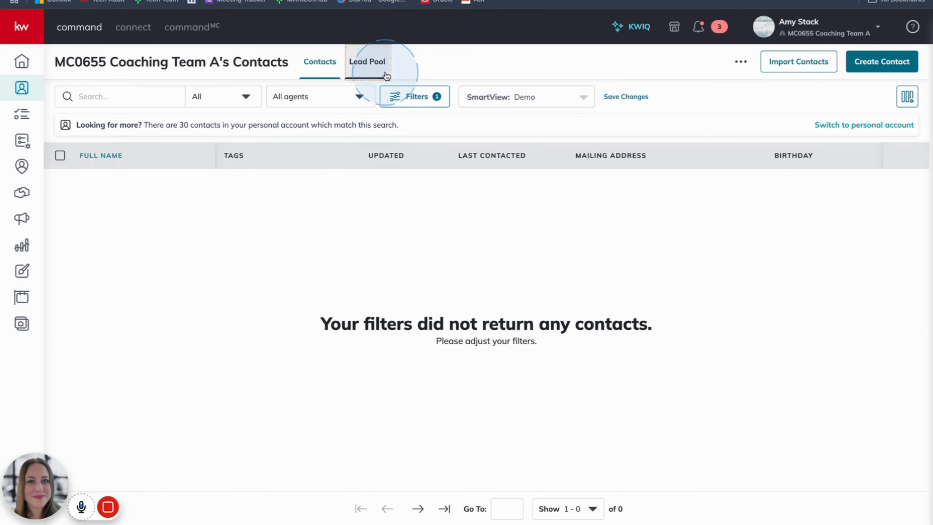
{"action": "left_click", "coordinate": [374, 68]}
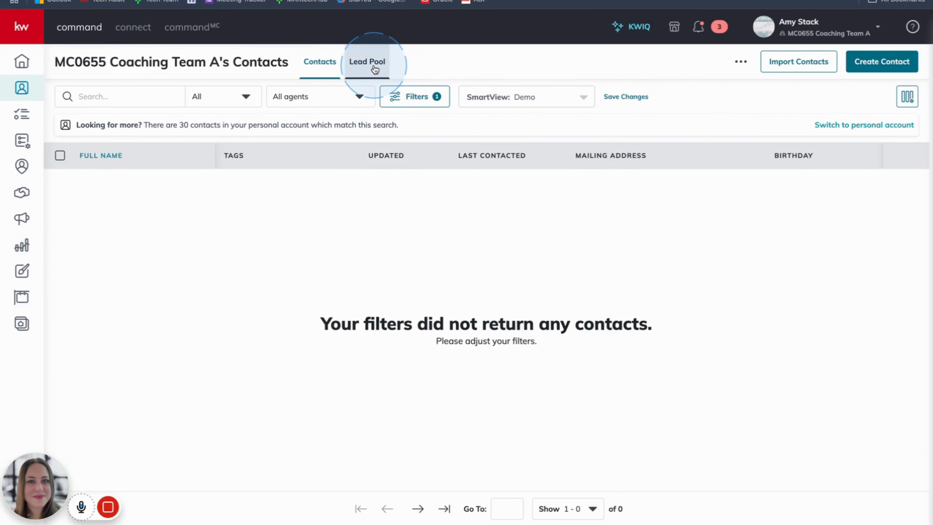
{"action": "left_click", "coordinate": [375, 68]}
{"action": "left_click", "coordinate": [375, 64]}
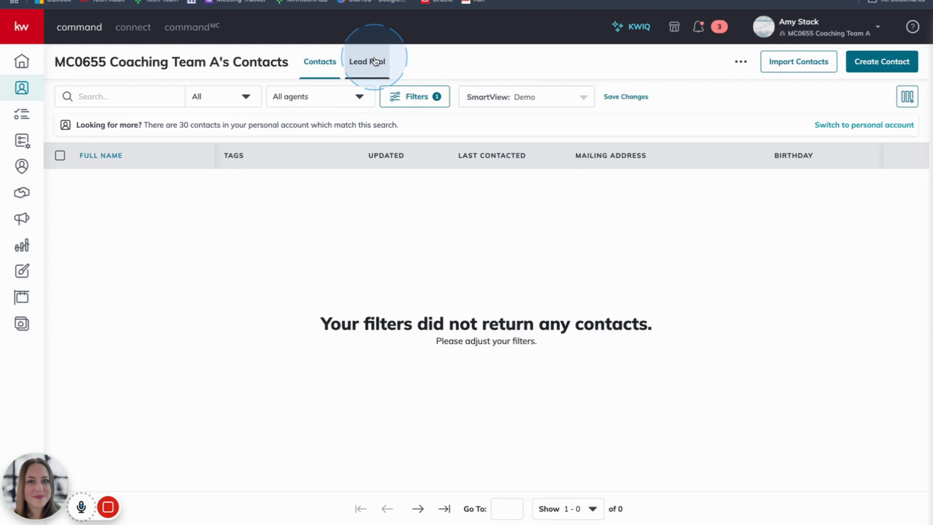
- Examine the duration options for pausing lead assignment and close the dialog without applying a pause
{"action": "left_click", "coordinate": [742, 63]}
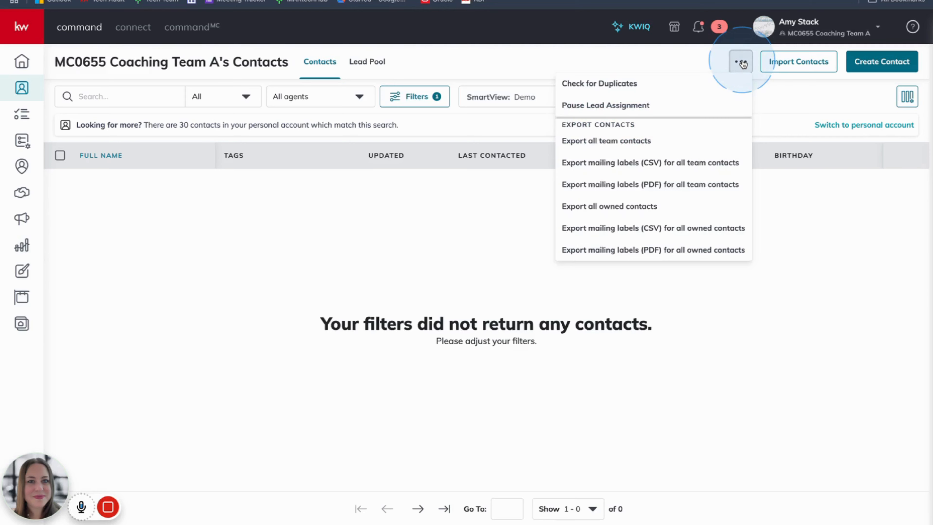
{"action": "left_click", "coordinate": [579, 108]}
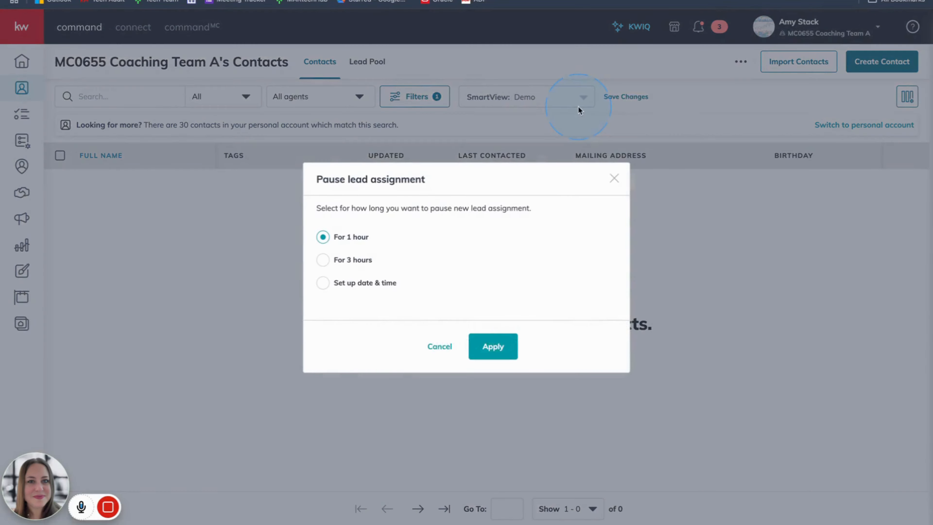
{"action": "left_click", "coordinate": [407, 228]}
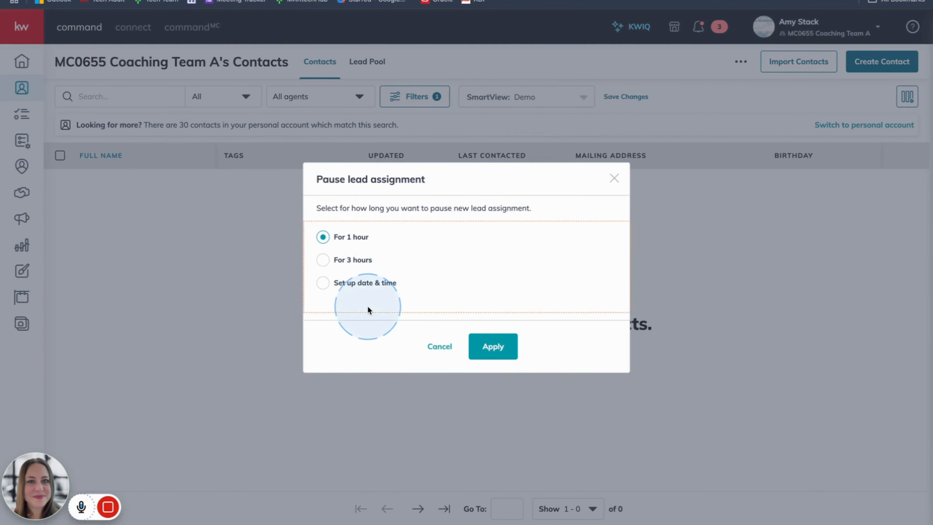
{"action": "left_click", "coordinate": [506, 347]}
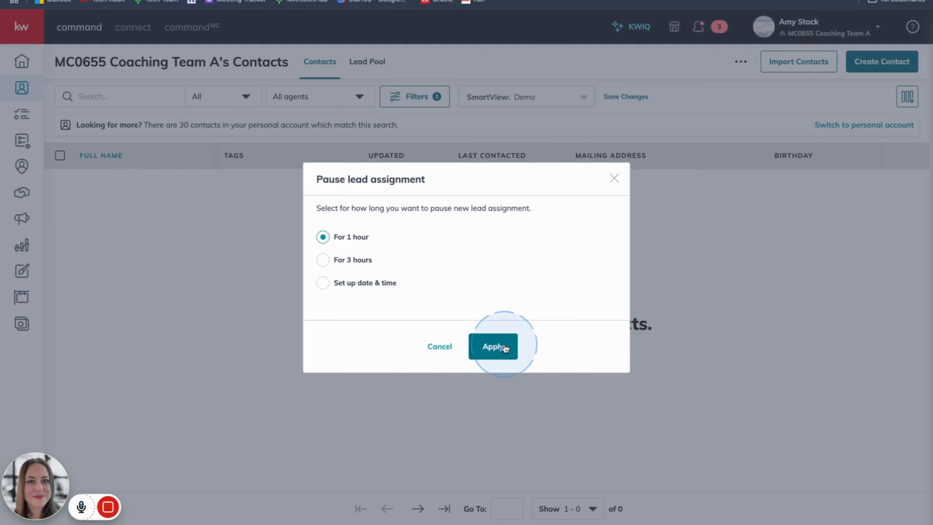
{"action": "left_click", "coordinate": [614, 178]}
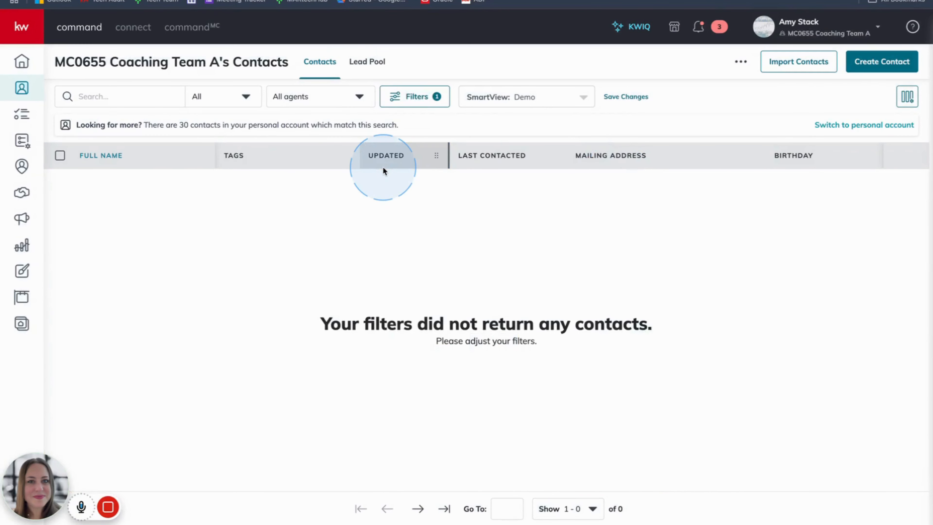
- Review the team account's Lead Pool entry and its additional contact actions, including Pause Lead Assignment
{"action": "left_click", "coordinate": [367, 63]}
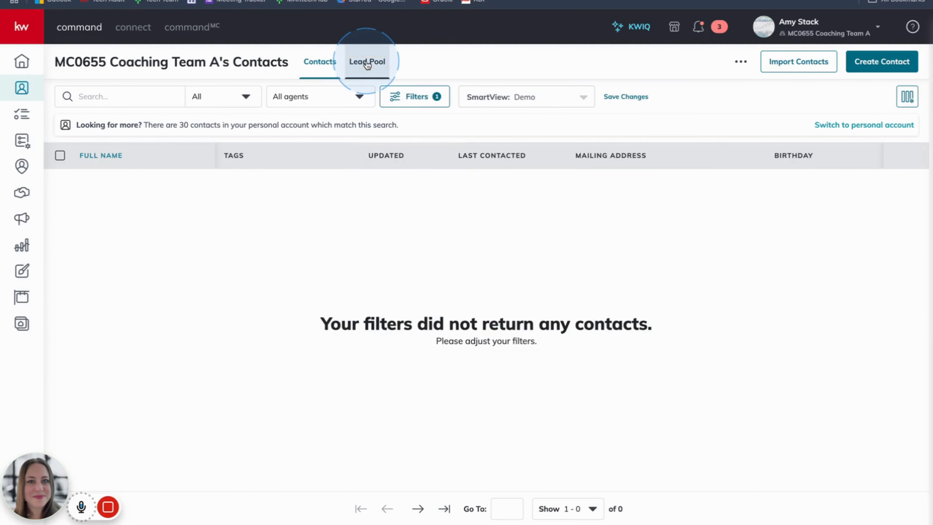
{"action": "left_click", "coordinate": [740, 61]}
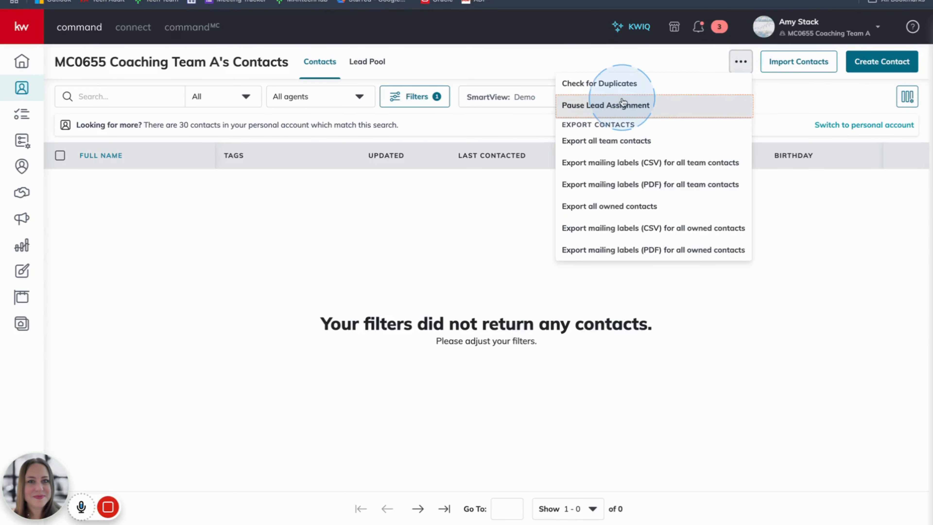
{"action": "left_click", "coordinate": [638, 55]}
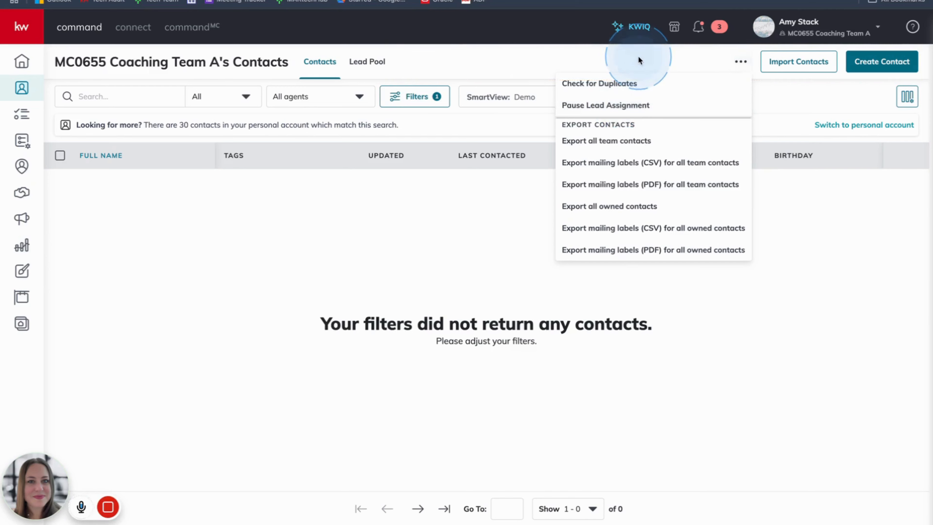
- Switch from the team account back to the personal account's contacts
{"action": "left_click", "coordinate": [811, 37]}
{"action": "left_click", "coordinate": [773, 176]}
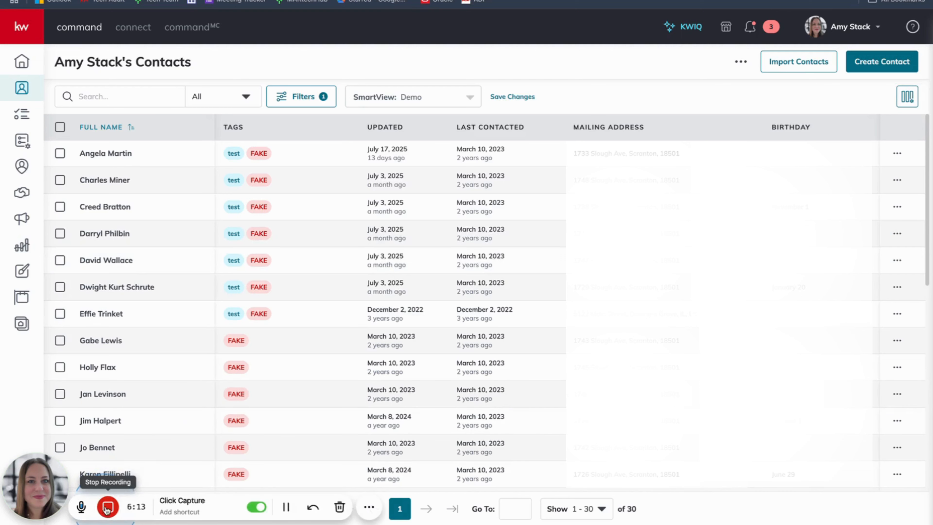
{"action": "left_click", "coordinate": [106, 506]}
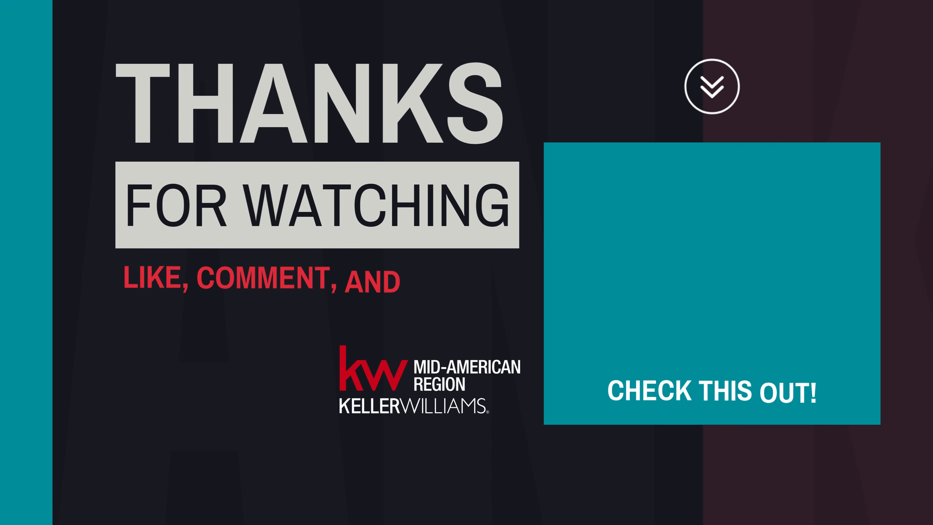